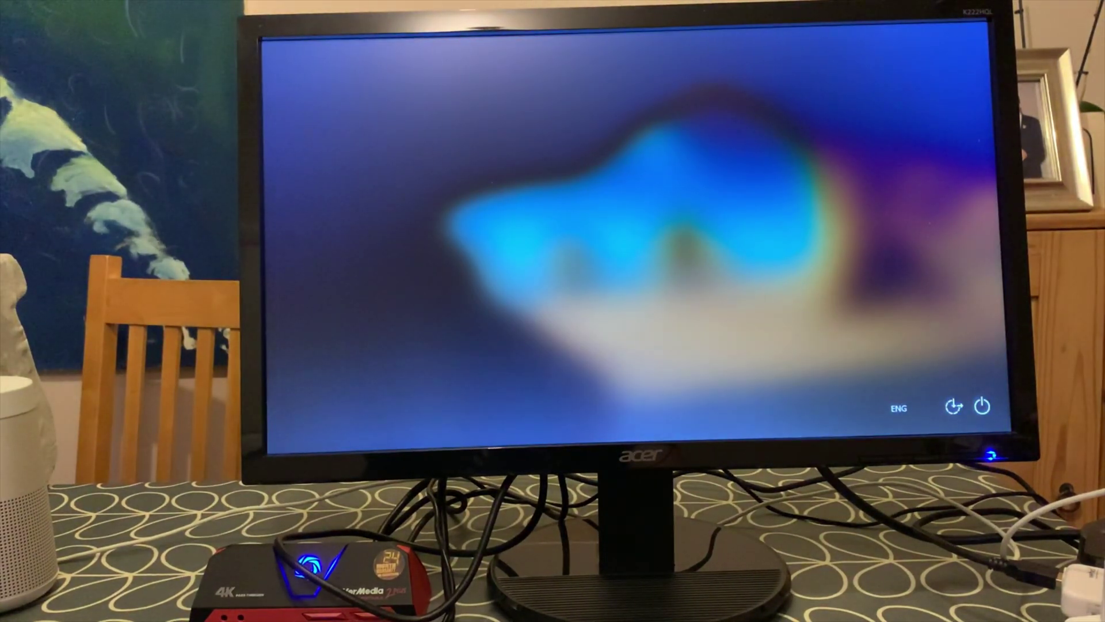
type("r")
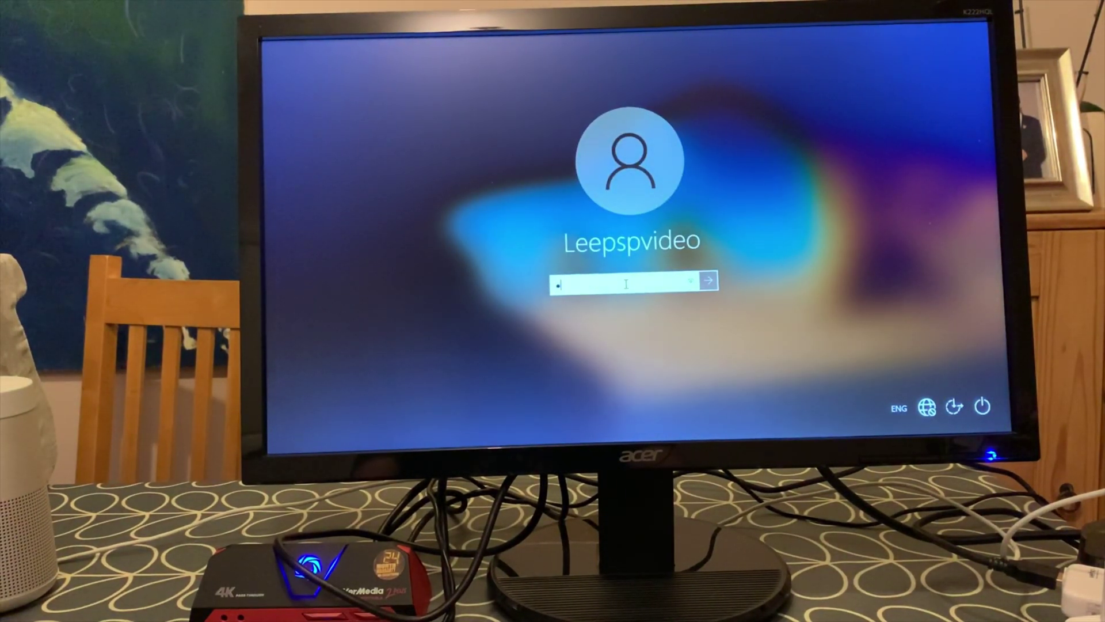
type("a")
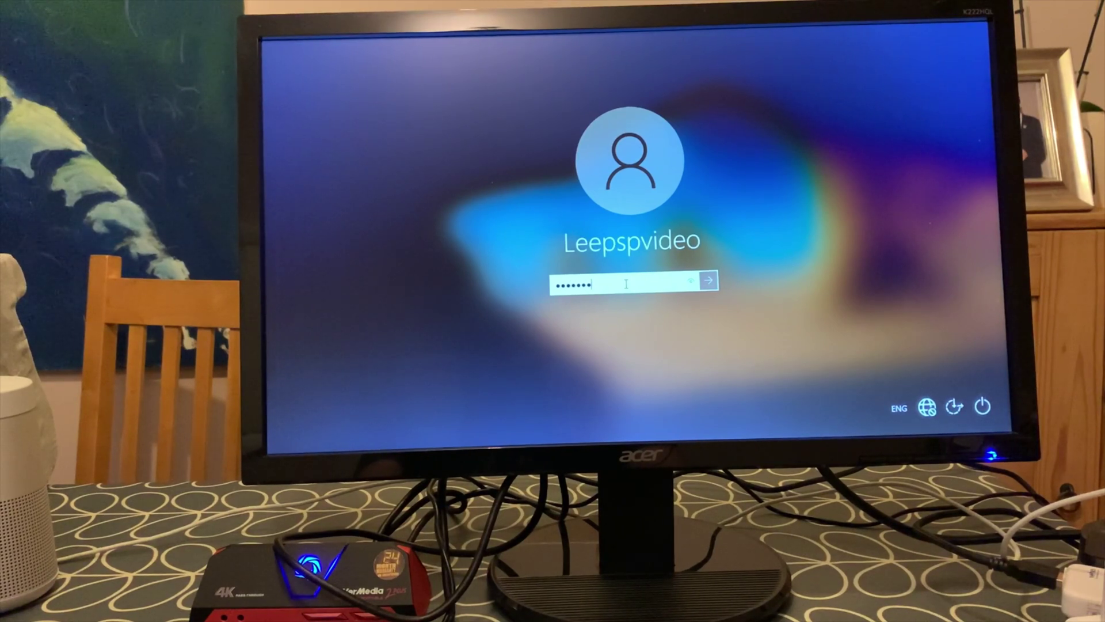
Step: Submit the account password to sign in to the Windows 10 desktop
key("Return")
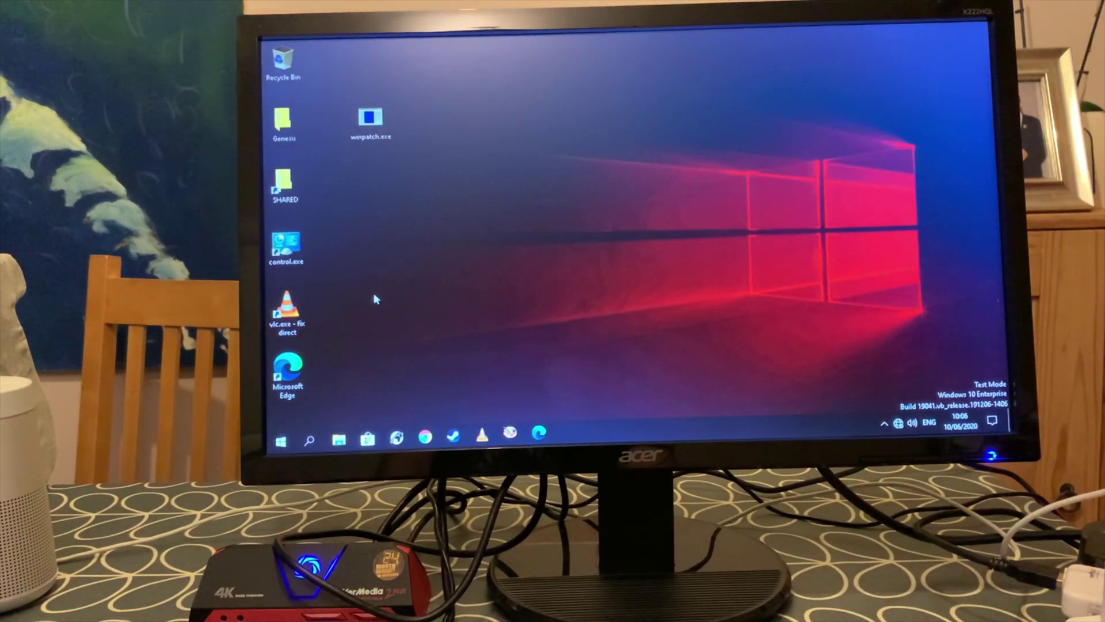
left_click(281, 440)
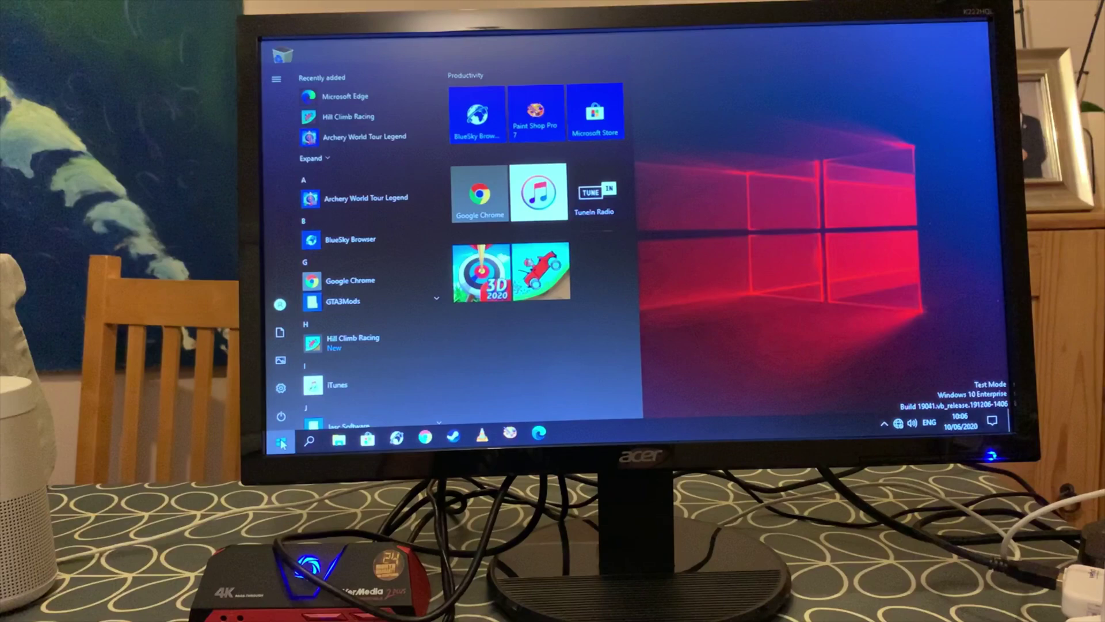
scroll(372, 276, "down", 5)
scroll(371, 277, "up", 5)
scroll(372, 276, "down", 5)
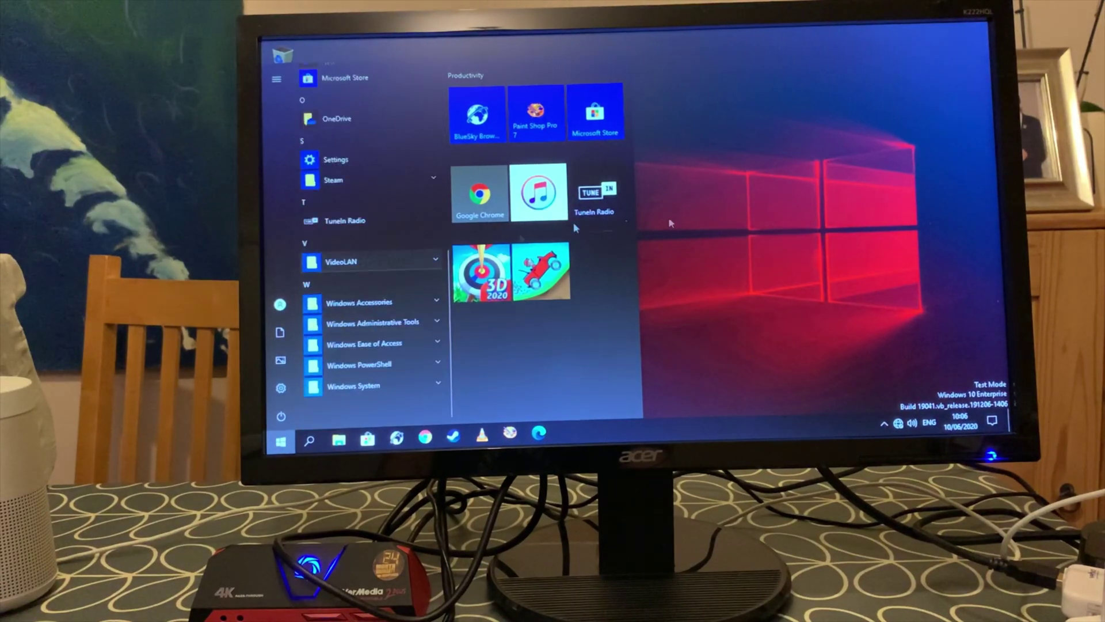
left_click(708, 220)
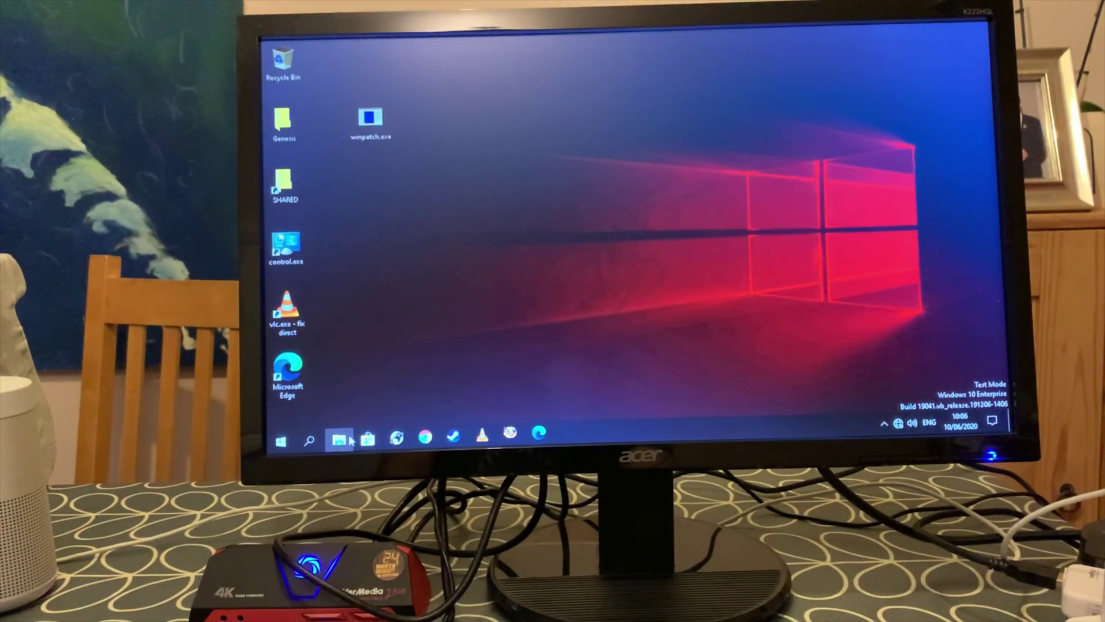
left_click(340, 440)
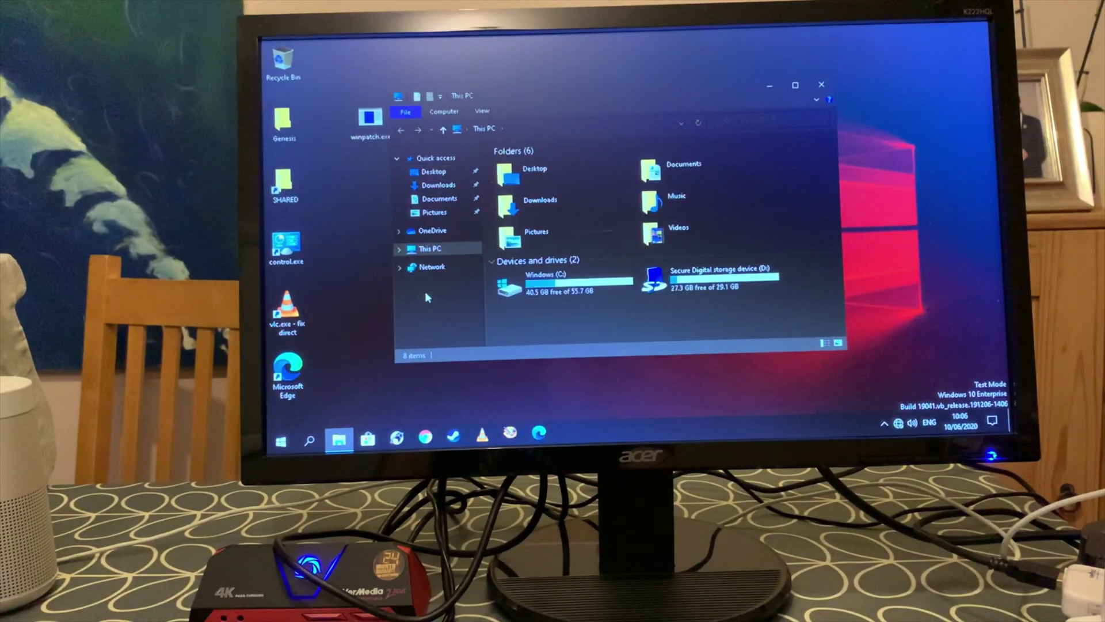
left_click(442, 199)
left_click(438, 185)
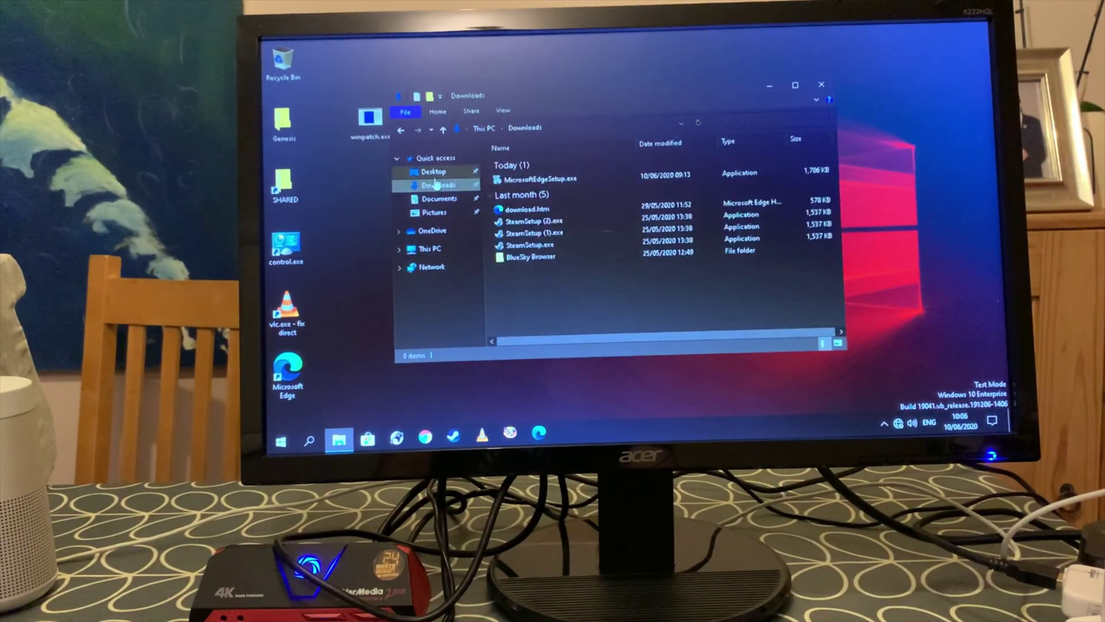
left_click(434, 173)
left_click(820, 85)
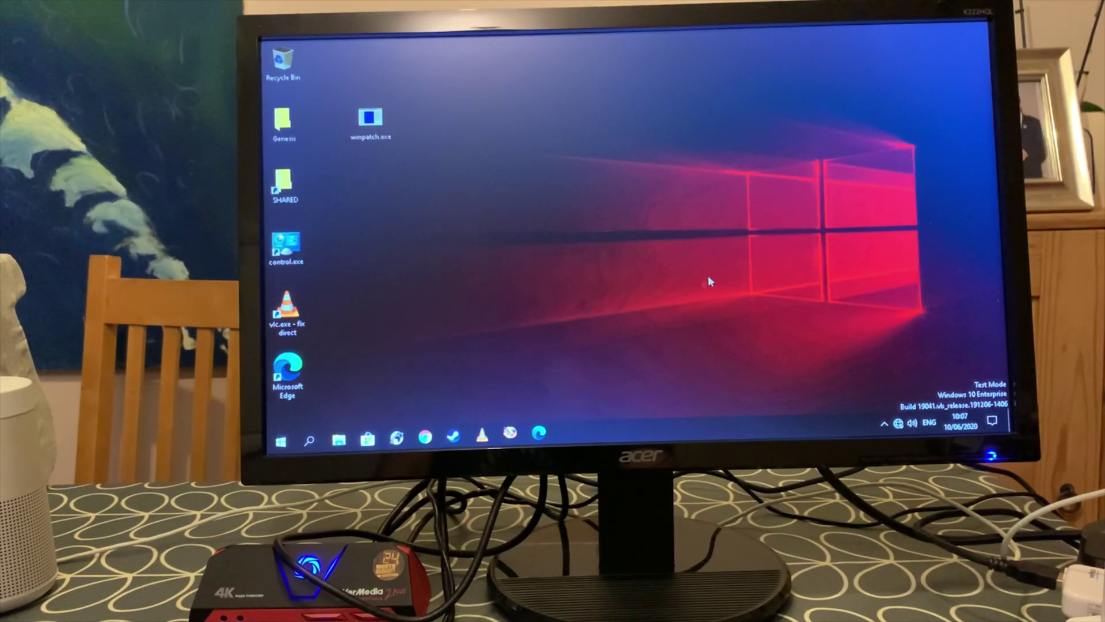
Step: Launch Task Manager from the Ctrl+Alt+Del screen and show its Performance memory graphs
key("ctrl+alt+Delete")
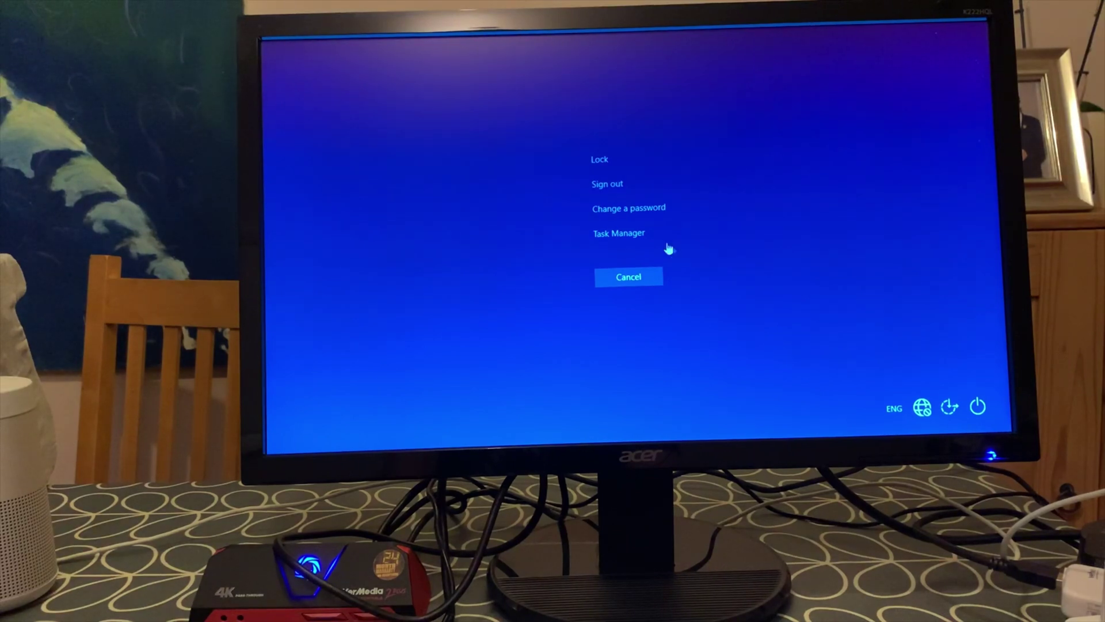
left_click(618, 236)
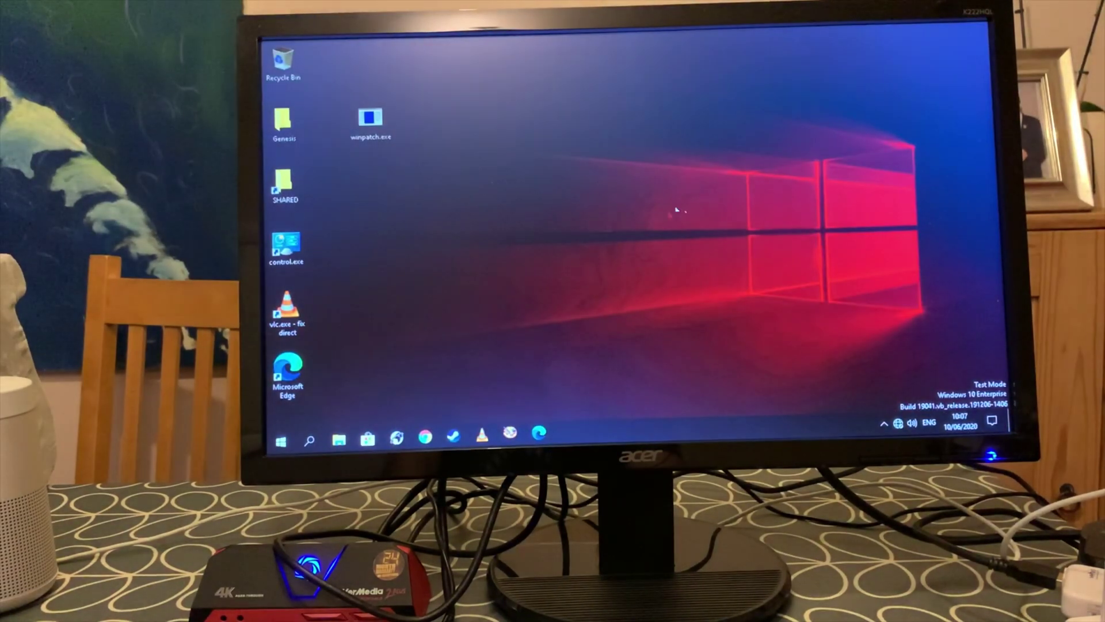
left_click(634, 90)
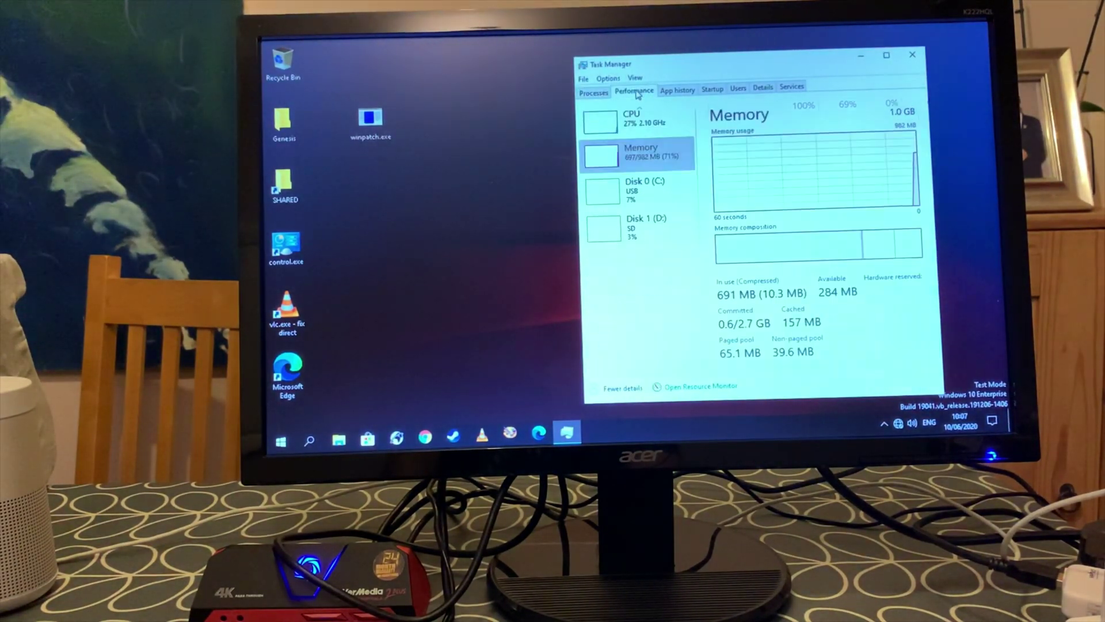